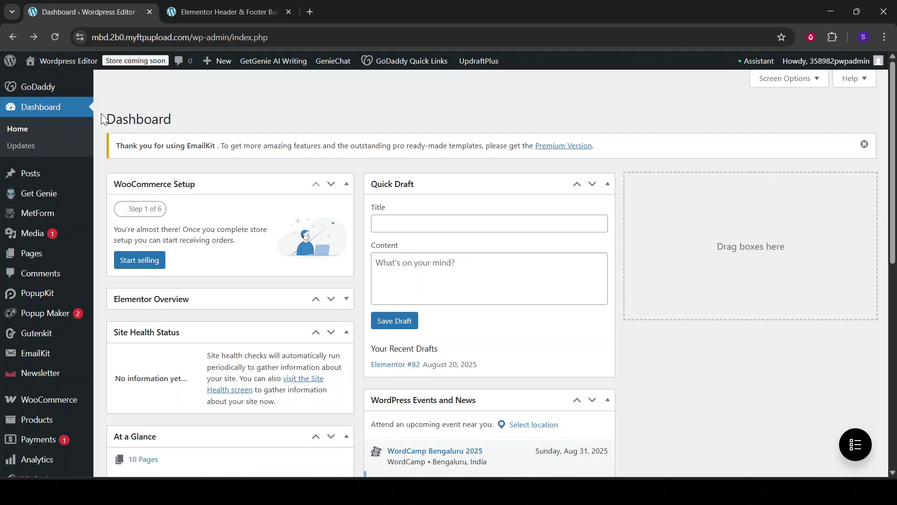
Open Elementor's Theme Builder overview from the WordPress dashboard.
scroll(104, 119, down, 5)
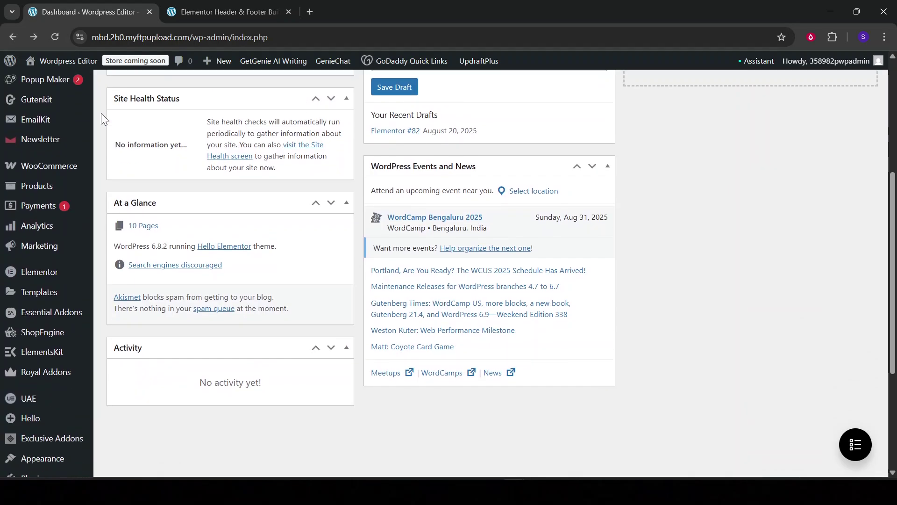
scroll(101, 114, down, 1)
mouse_move(51, 233)
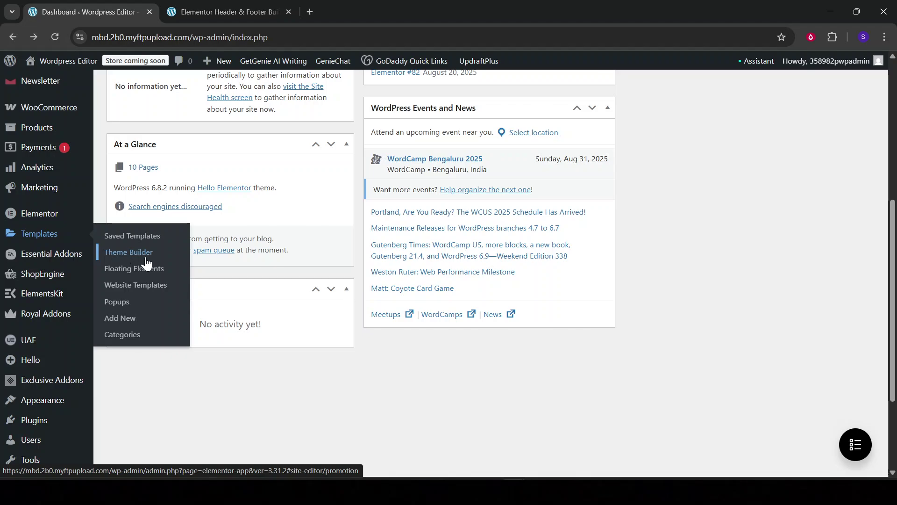
scroll(144, 184, down, 1)
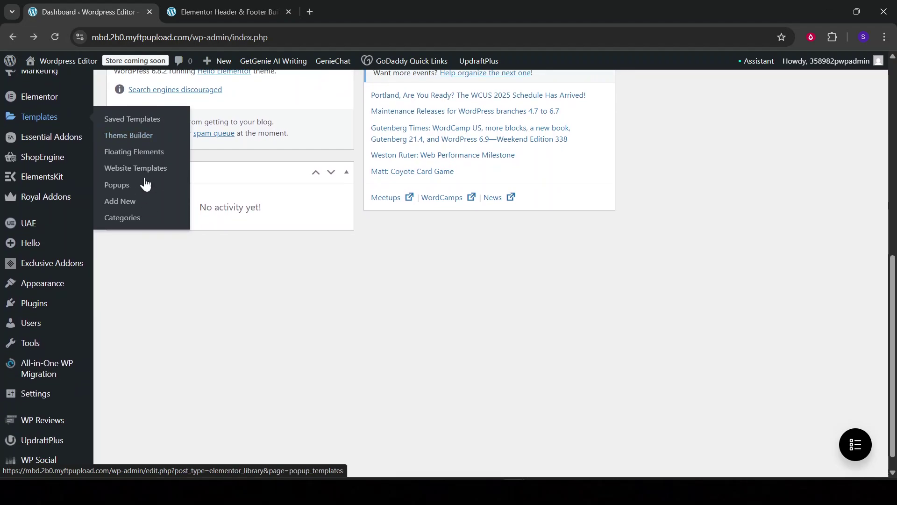
click(140, 139)
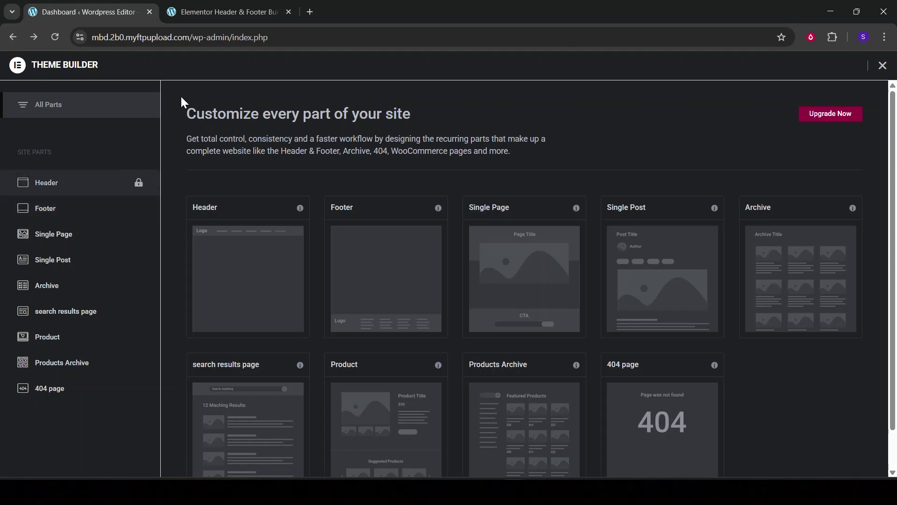
Open the Shop Header draft from the Header & Footer Builder in the Elementor editor and add a single-column Flexbox container.
click(200, 3)
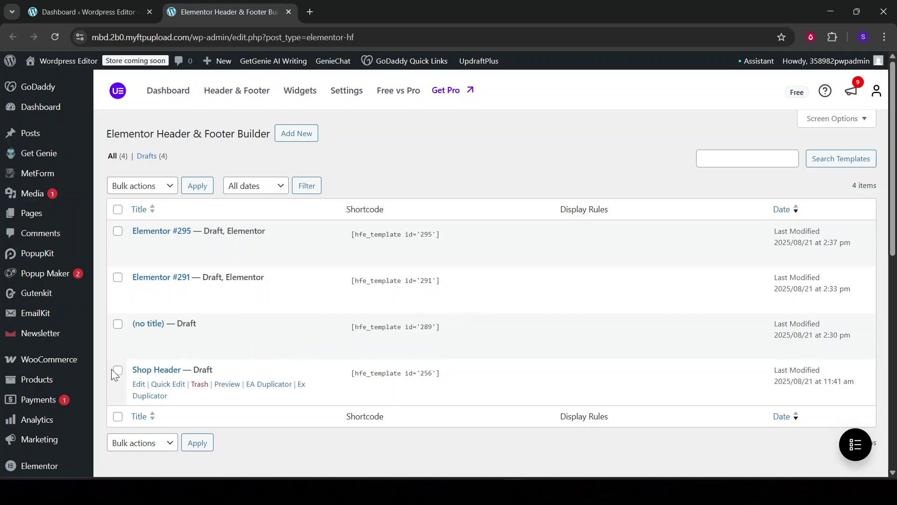
click(304, 138)
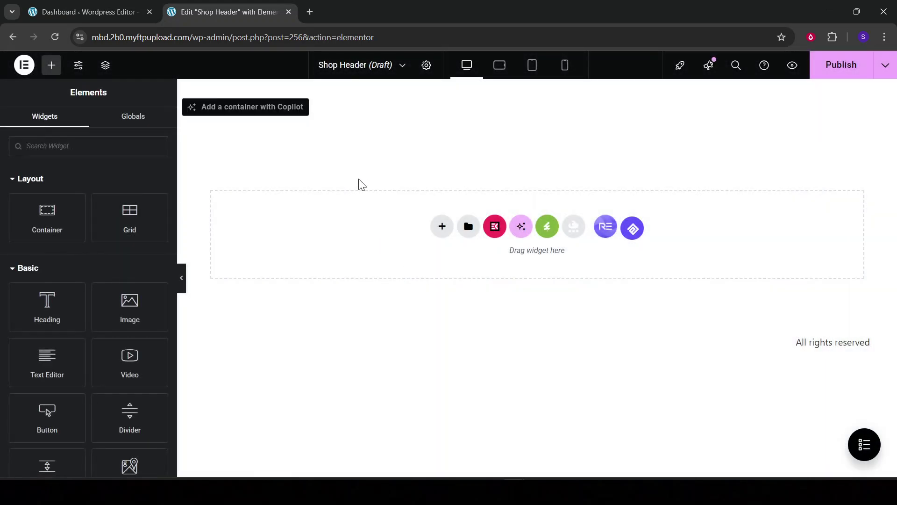
click(441, 227)
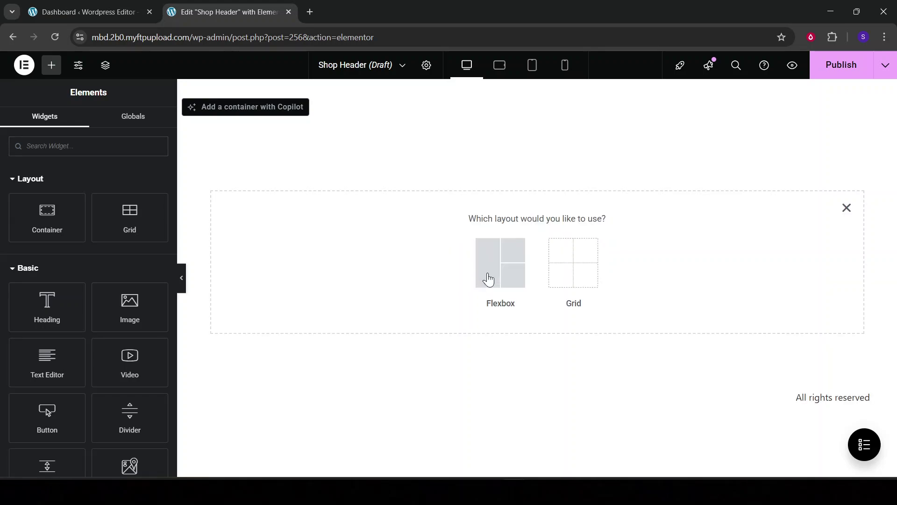
click(488, 276)
click(389, 264)
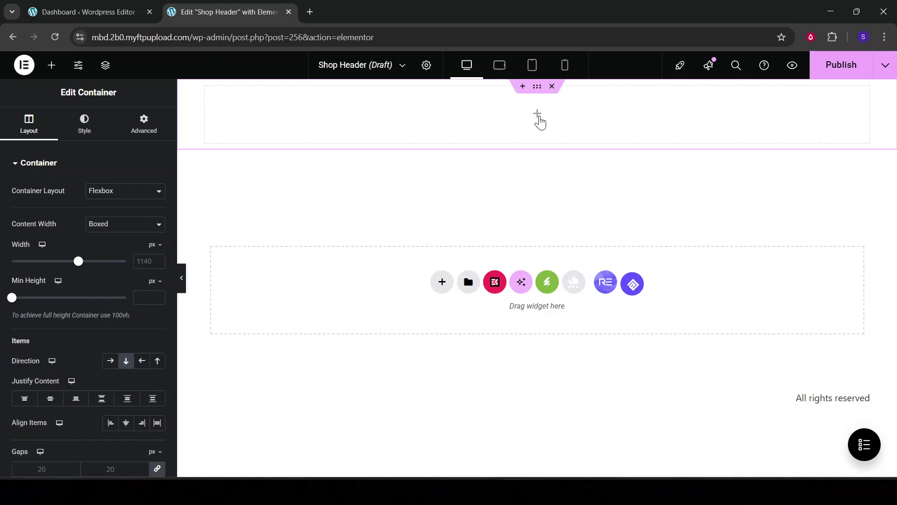
Add an Image widget to the container and use the dark blue Think To Shop cart logo from the media library.
click(538, 116)
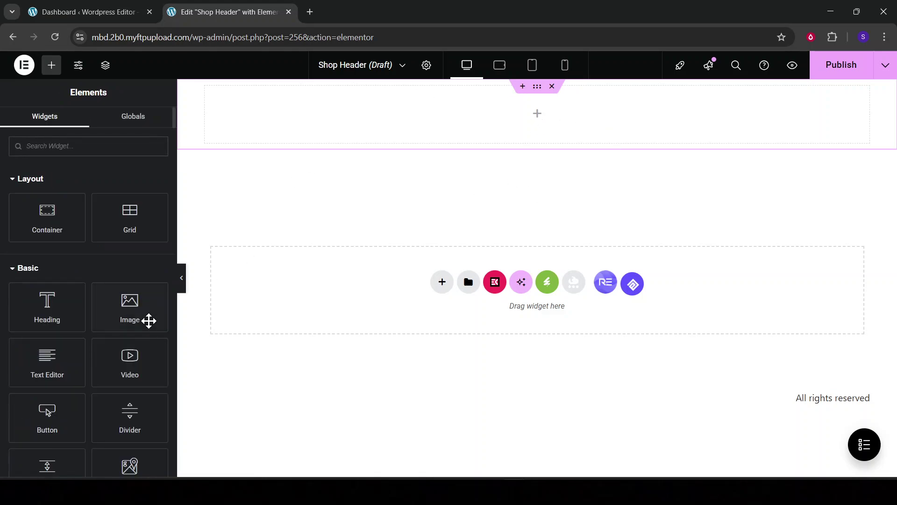
drag(123, 316, 528, 134)
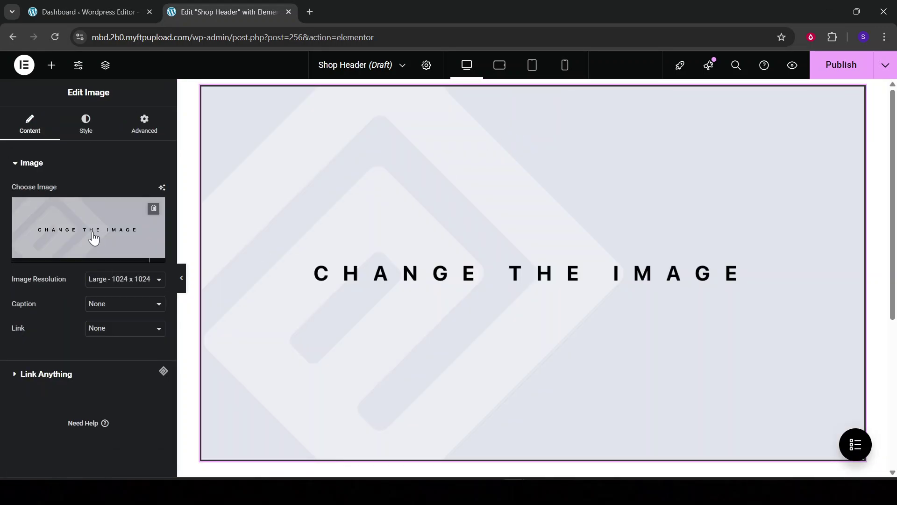
click(74, 255)
click(262, 222)
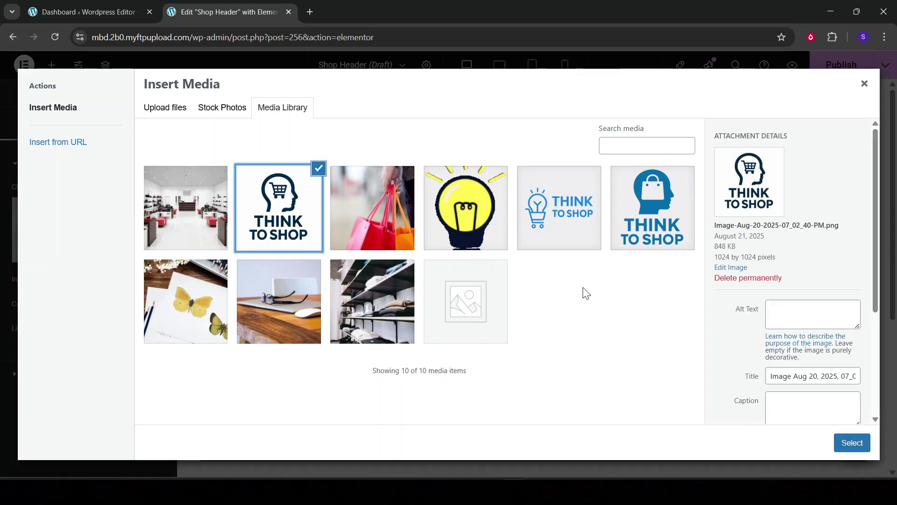
click(854, 443)
Set the logo's image resolution to Thumbnail - 150 x 150 and its border type to None.
click(138, 279)
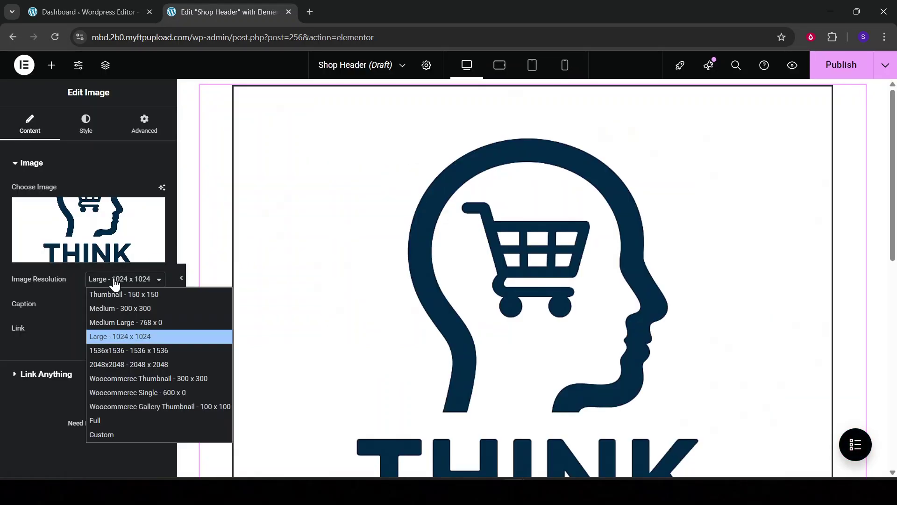
click(137, 293)
click(86, 126)
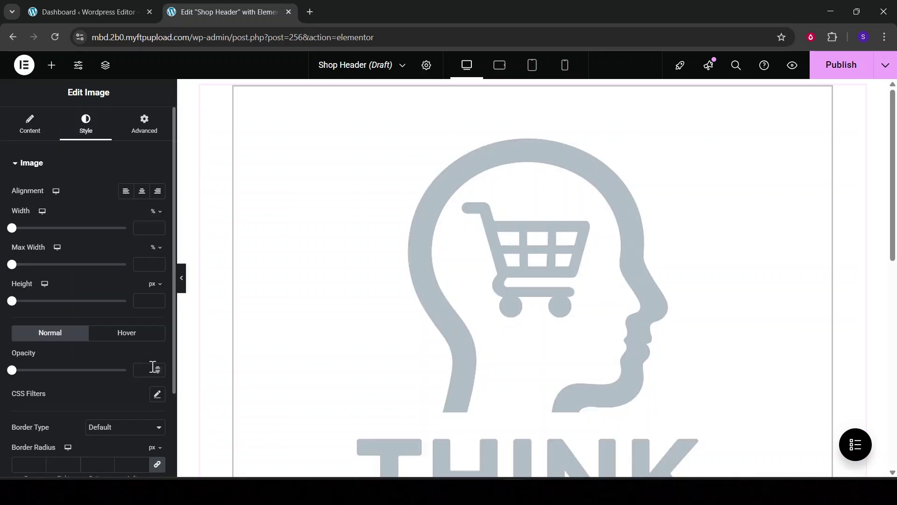
click(121, 426)
click(133, 344)
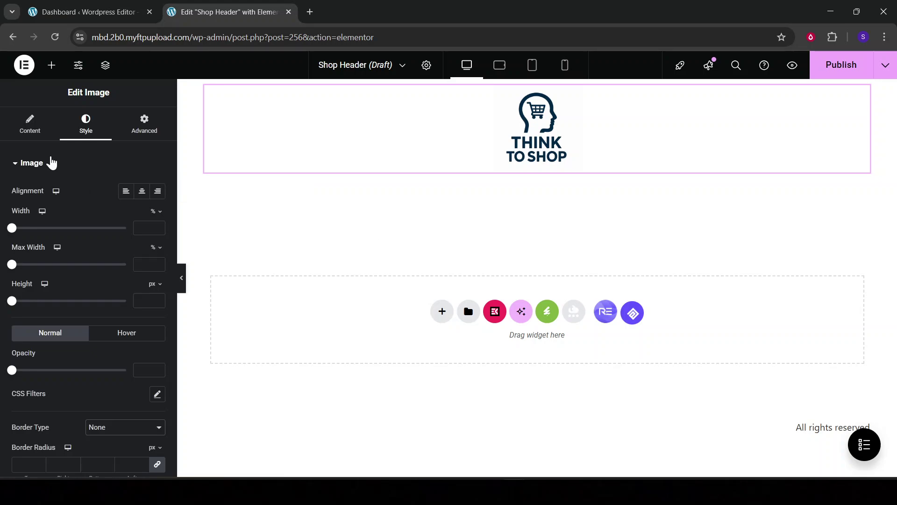
click(30, 127)
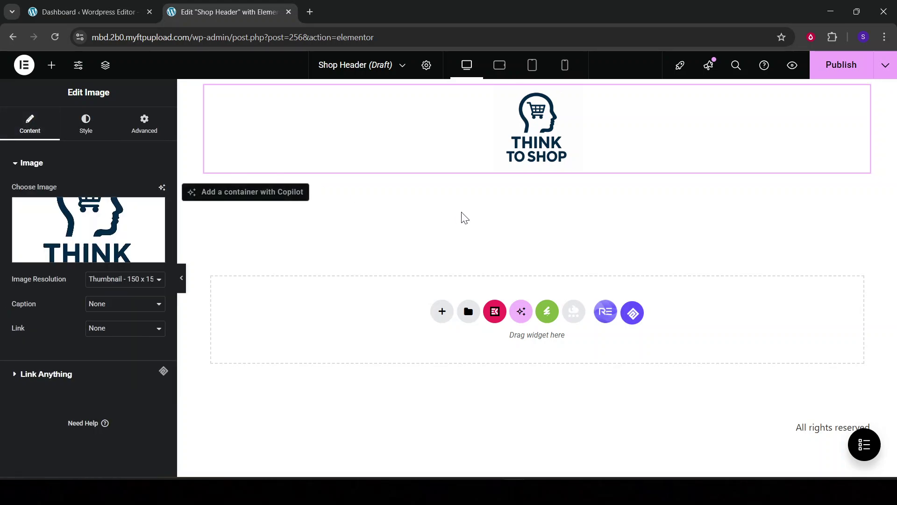
Add a second single-column Flexbox container with downward direction below the logo.
click(472, 408)
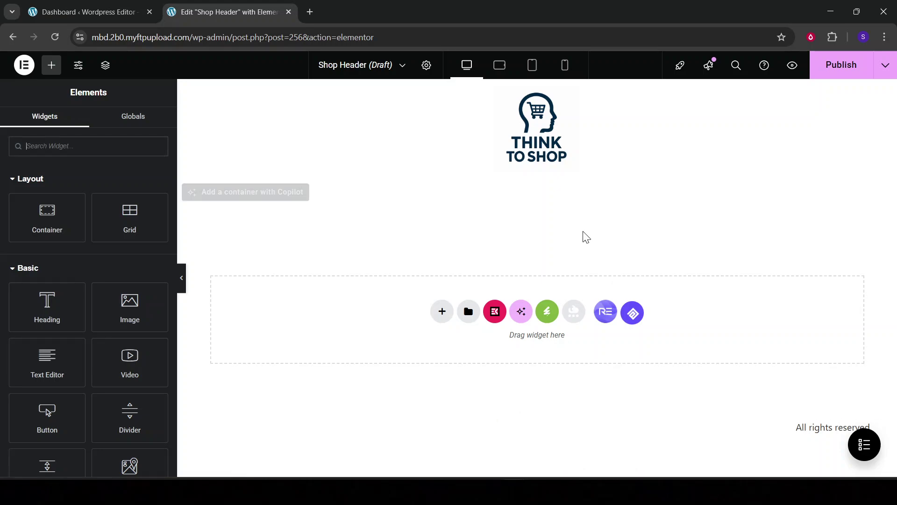
scroll(120, 345, down, 5)
scroll(121, 347, up, 5)
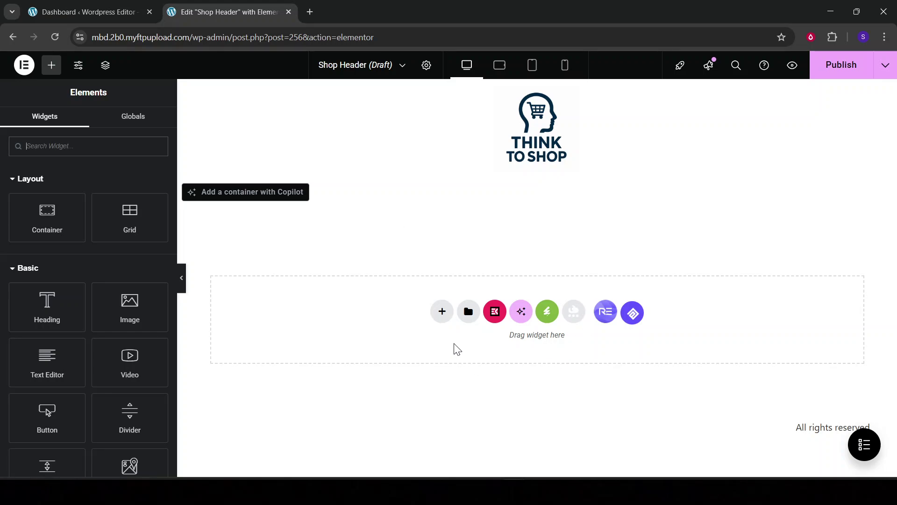
click(442, 311)
click(476, 348)
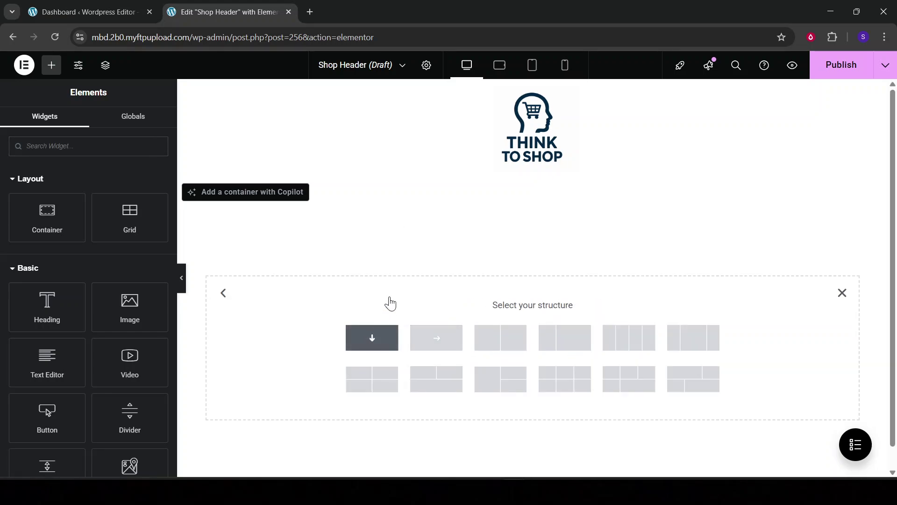
click(377, 330)
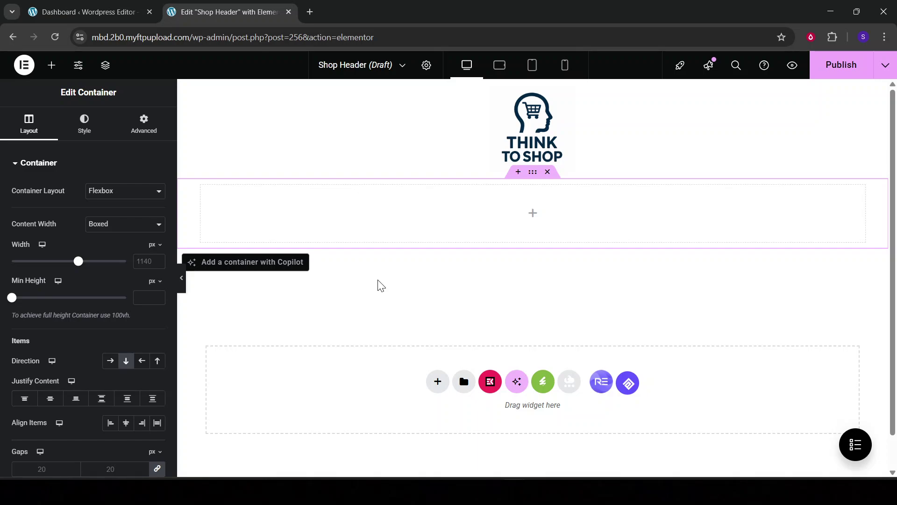
Leave the Theme Builder in the dashboard browser tab and return to the Shop Header editor.
click(131, 9)
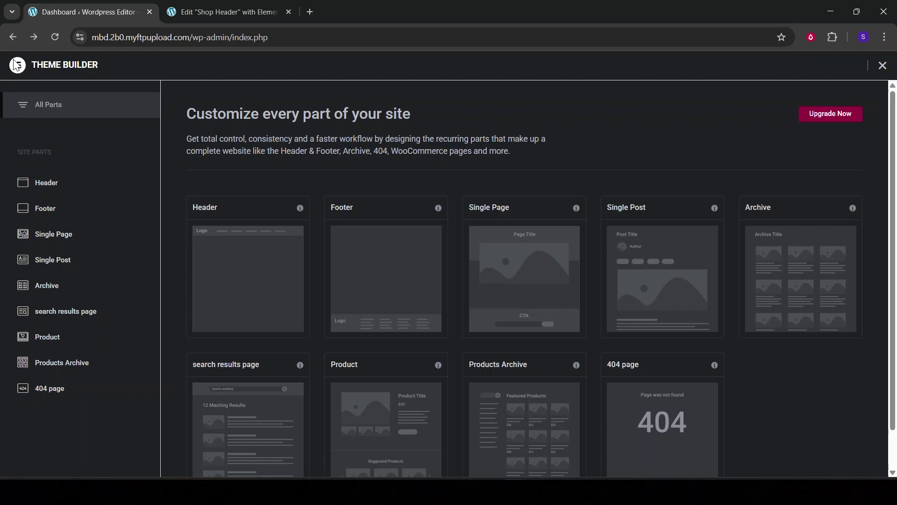
click(13, 39)
click(224, 12)
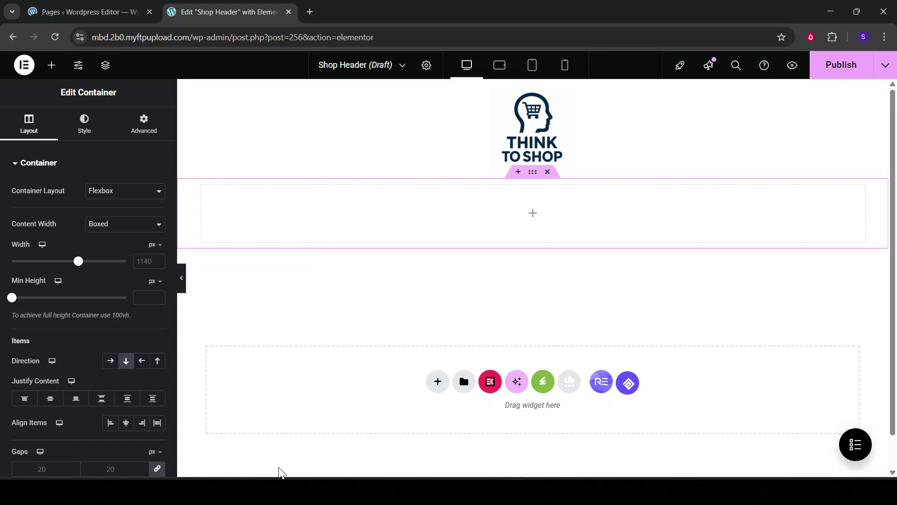
Place a Text Editor widget in the empty container below the logo.
click(191, 285)
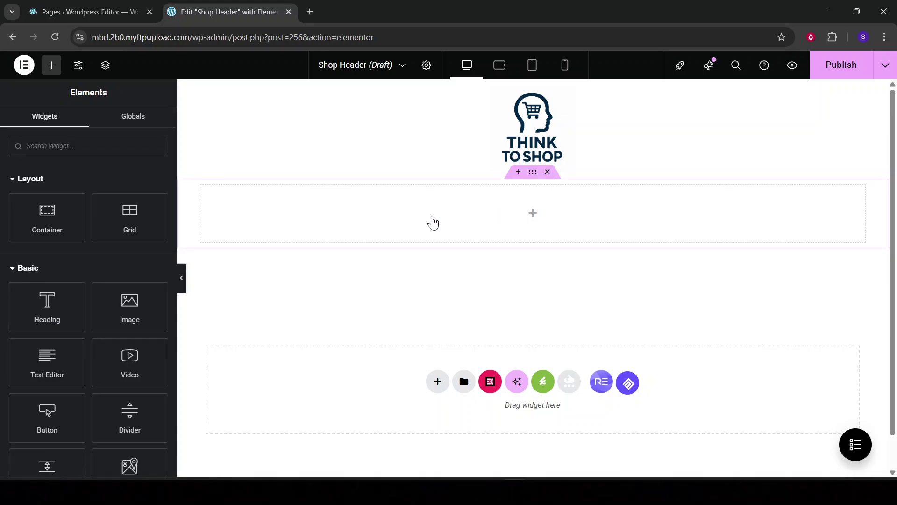
drag(56, 341, 522, 211)
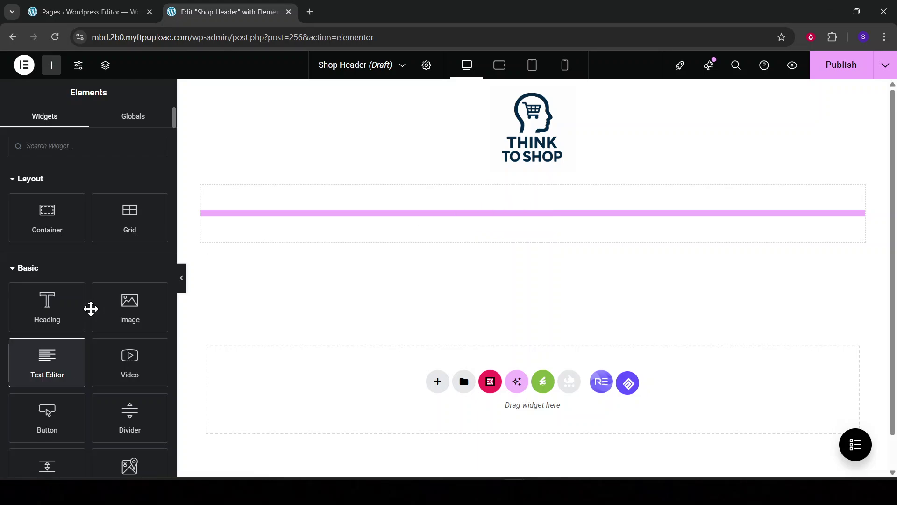
click(138, 310)
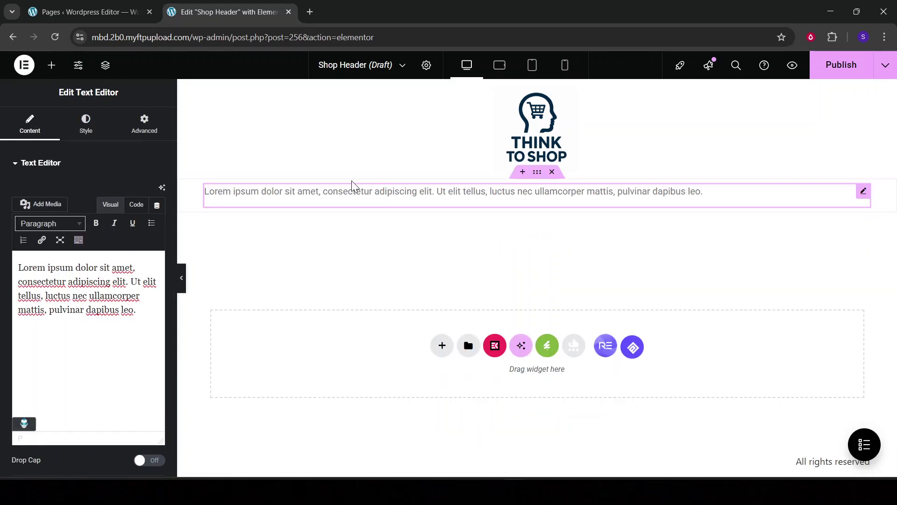
Set the text widget's typography font family to Rubik Broken Fax.
click(87, 122)
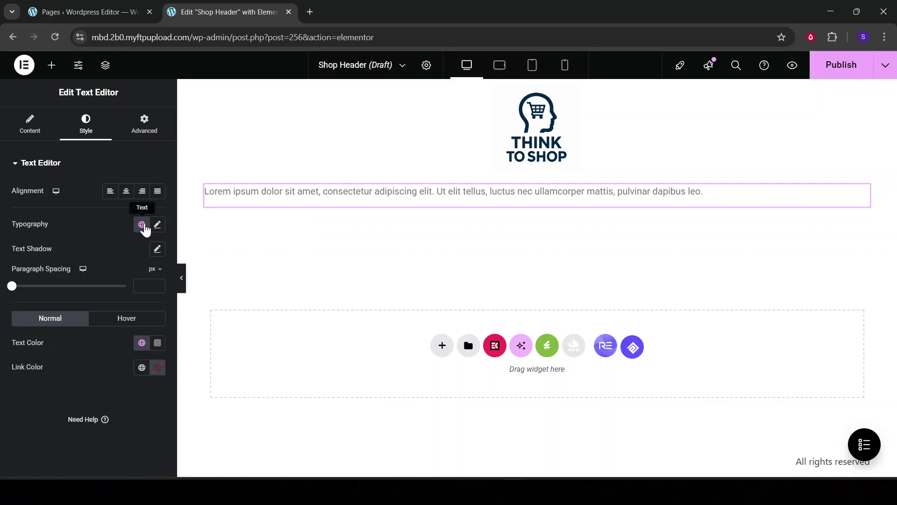
click(157, 224)
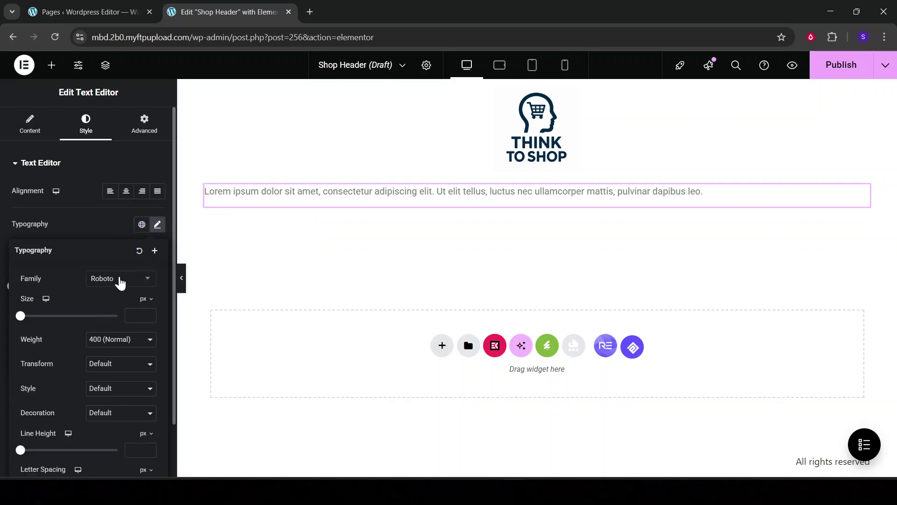
click(158, 226)
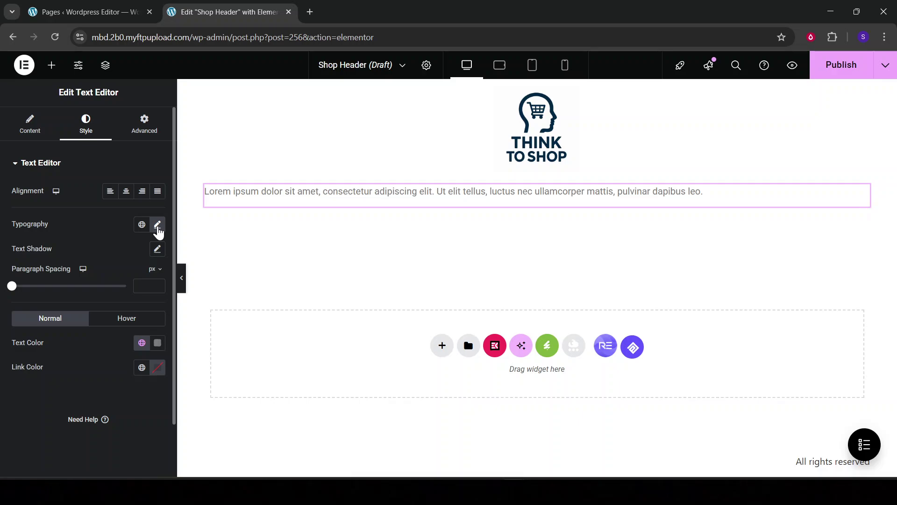
click(158, 227)
click(141, 279)
scroll(109, 376, down, 3)
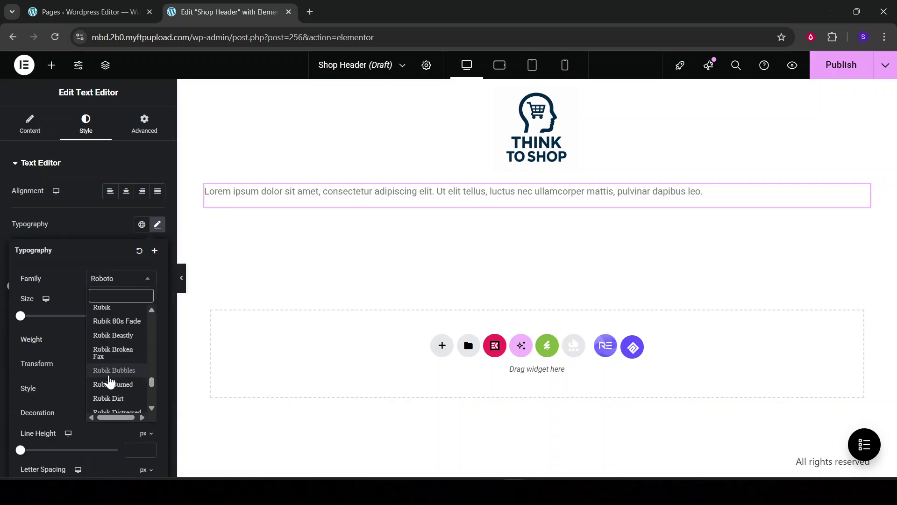
click(117, 358)
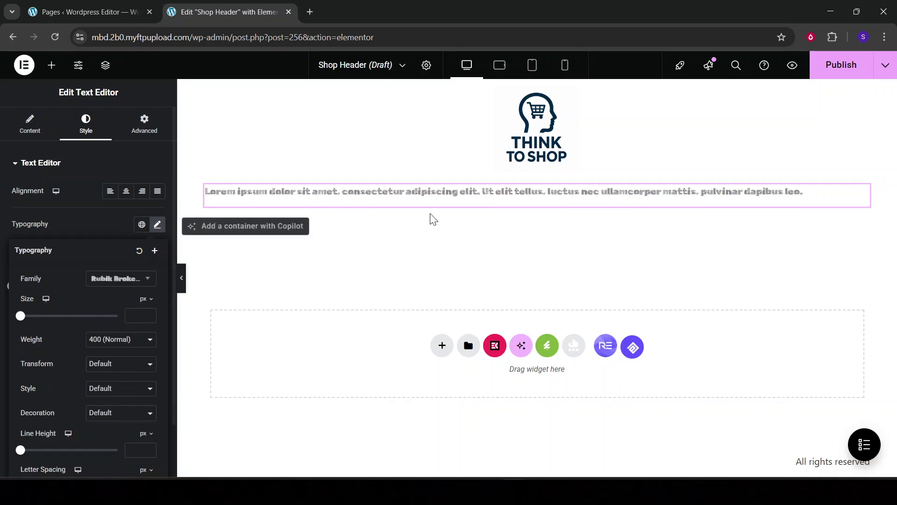
click(320, 281)
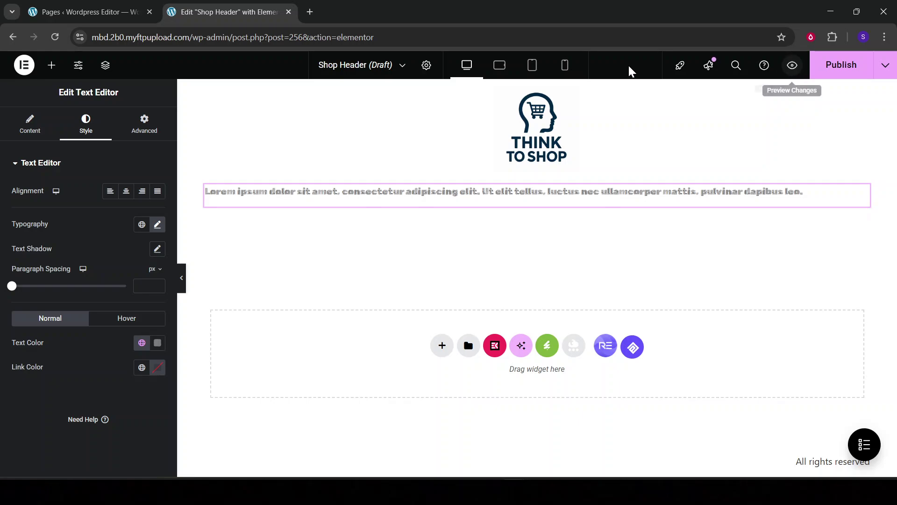
Preview the header in the mobile portrait and tablet portrait layouts, and return to the desktop layout.
click(565, 66)
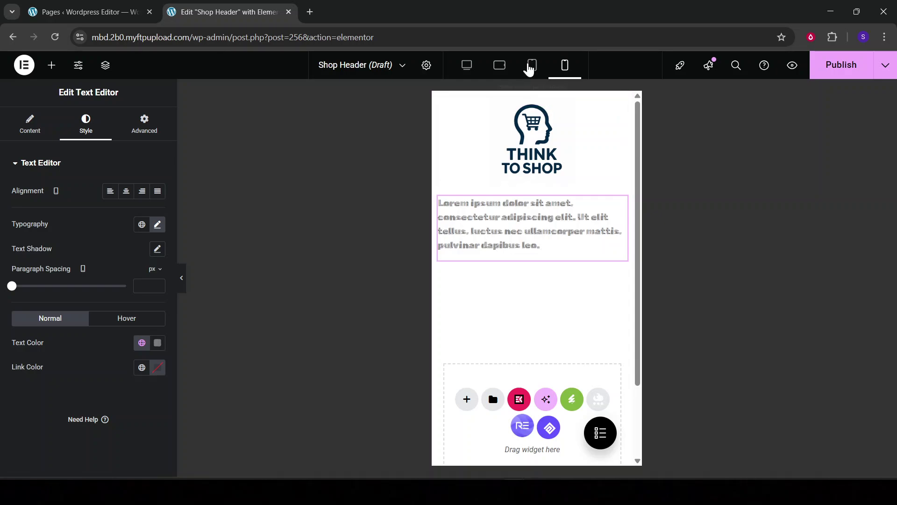
click(532, 65)
click(472, 70)
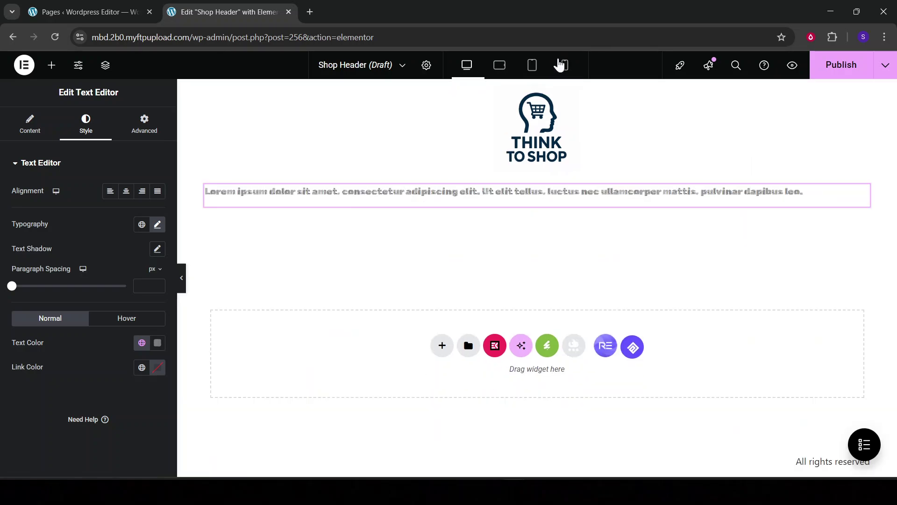
In the mobile layout, set the text widget's Align Self to center and return to its content settings.
click(563, 65)
click(156, 124)
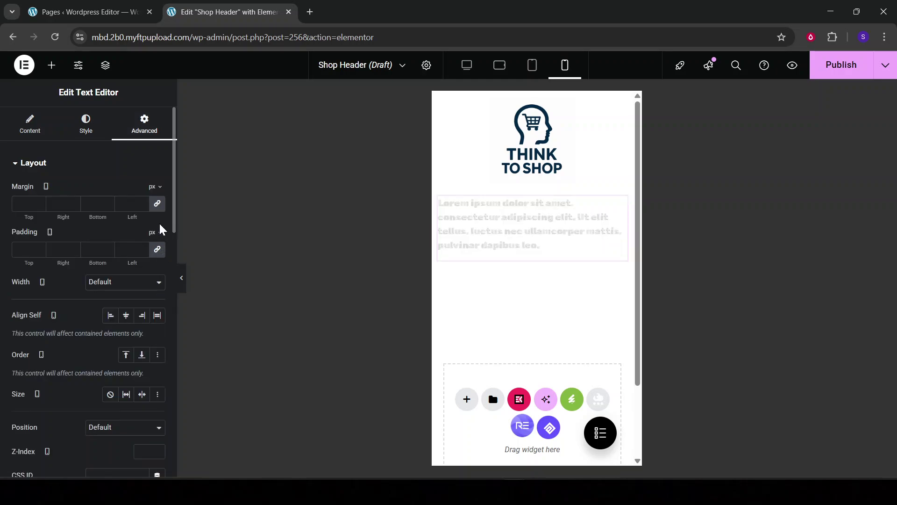
click(134, 322)
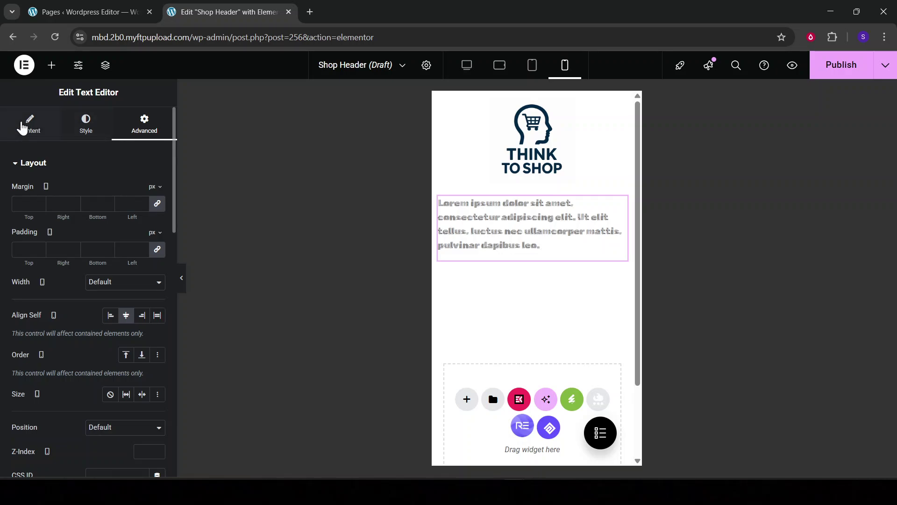
click(25, 123)
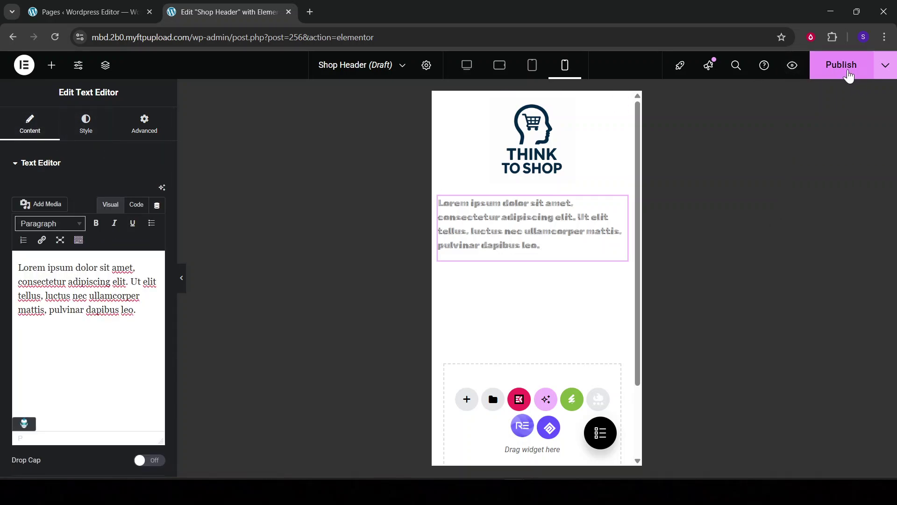